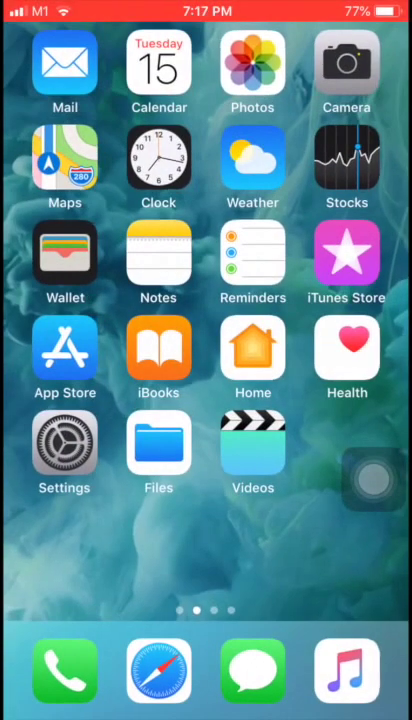
Search Google in Safari for 'android o lovk screen'.
{"action": "left_click", "coordinate": [156, 447]}
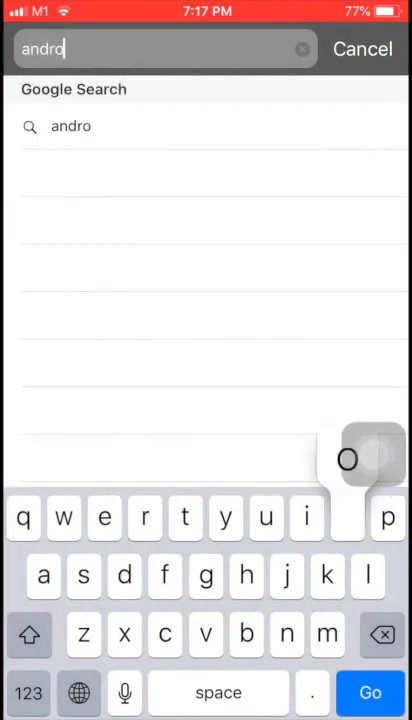
{"action": "type", "text": " lovk screen"}
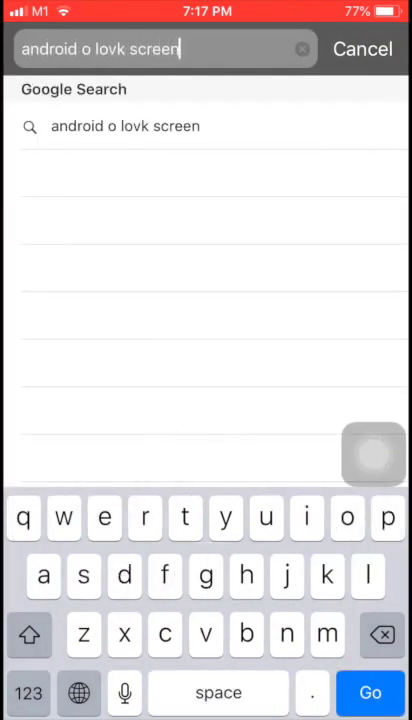
{"action": "key", "text": "Return"}
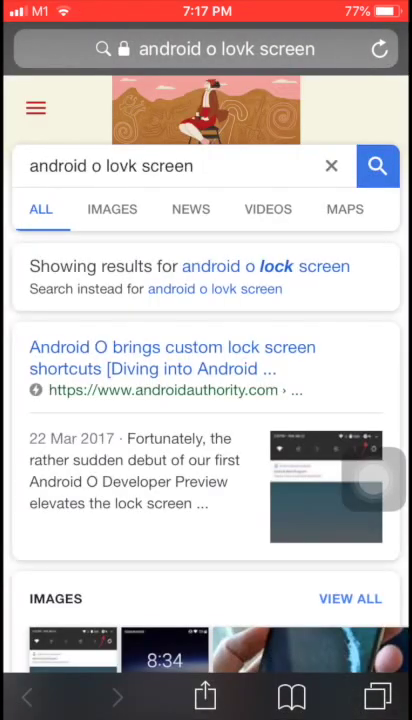
In Images results, preview the 12:37, 4:44 and 11:35 lock-screen pictures, closing each.
{"action": "left_click", "coordinate": [112, 208]}
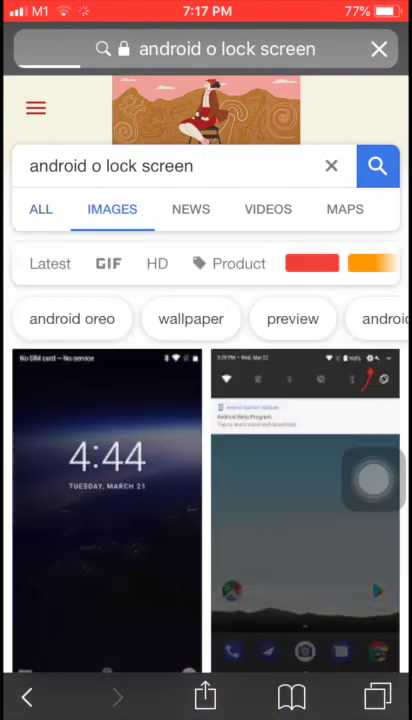
{"action": "scroll", "coordinate": [206, 450], "scroll_direction": "down", "scroll_amount": 6}
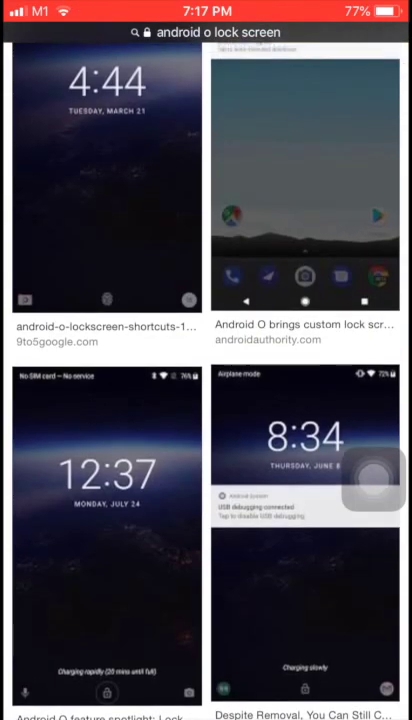
{"action": "left_click", "coordinate": [106, 530]}
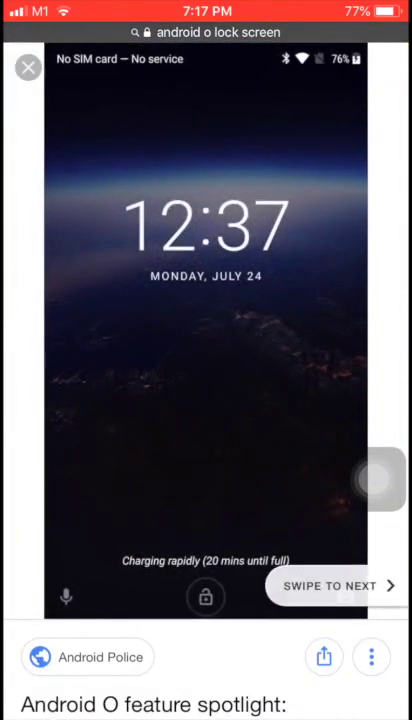
{"action": "left_click", "coordinate": [28, 67]}
{"action": "left_click", "coordinate": [106, 170]}
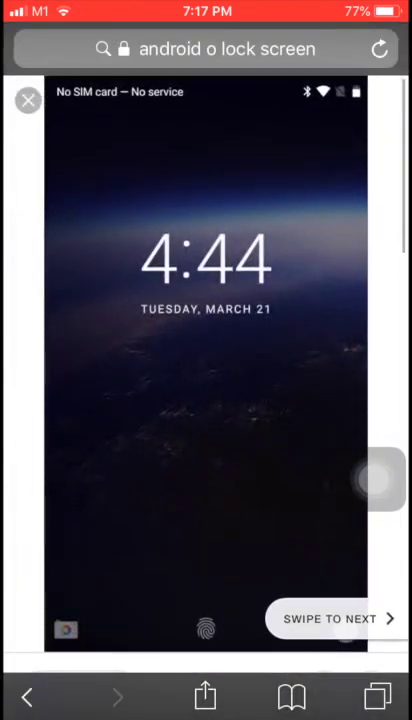
{"action": "left_click", "coordinate": [28, 99]}
{"action": "scroll", "coordinate": [206, 400], "scroll_direction": "down", "scroll_amount": 6}
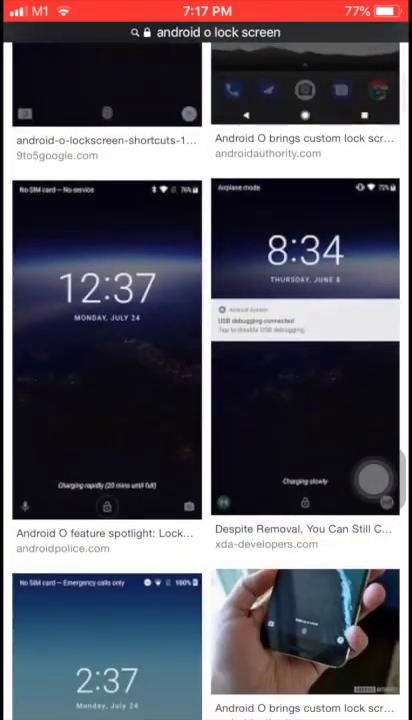
{"action": "scroll", "coordinate": [206, 400], "scroll_direction": "down", "scroll_amount": 4}
{"action": "scroll", "coordinate": [206, 400], "scroll_direction": "down", "scroll_amount": 5}
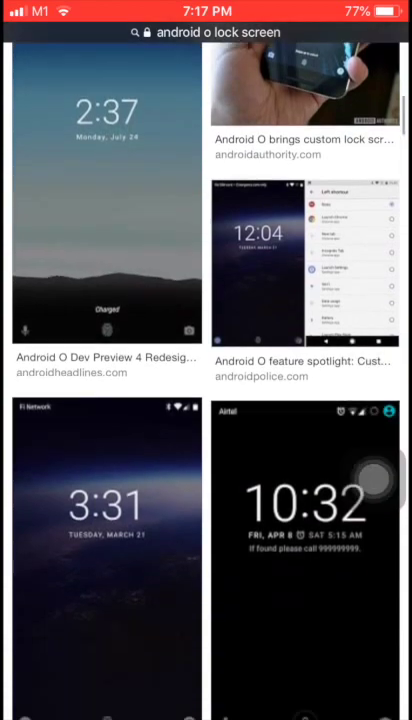
{"action": "scroll", "coordinate": [206, 400], "scroll_direction": "down", "scroll_amount": 4}
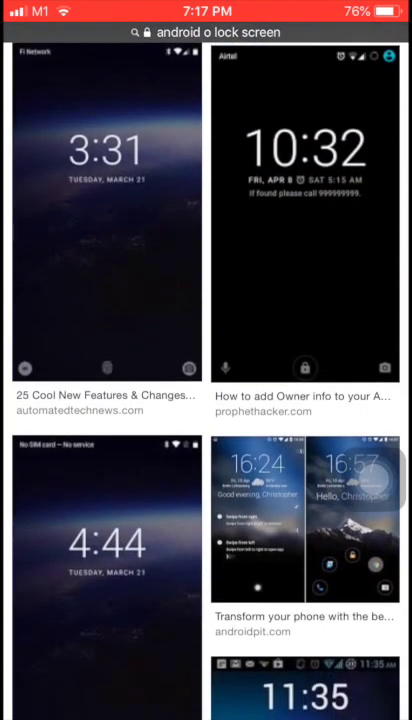
{"action": "scroll", "coordinate": [206, 400], "scroll_direction": "down", "scroll_amount": 5}
{"action": "scroll", "coordinate": [206, 400], "scroll_direction": "down", "scroll_amount": 3}
{"action": "left_click", "coordinate": [305, 320]}
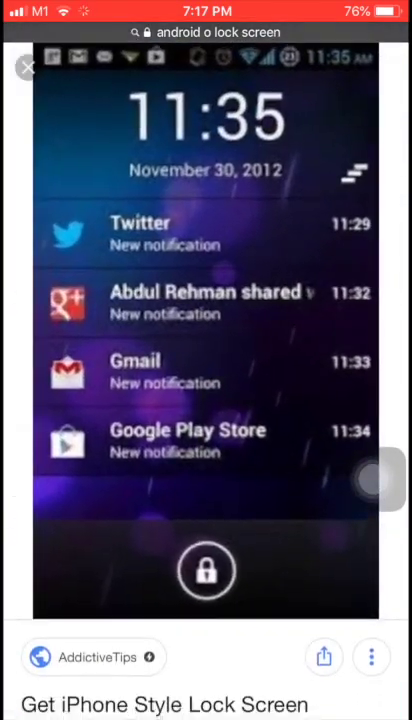
{"action": "left_click_drag", "start_coordinate": [206, 300], "coordinate": [206, 600]}
{"action": "scroll", "coordinate": [206, 400], "scroll_direction": "up", "scroll_amount": 1}
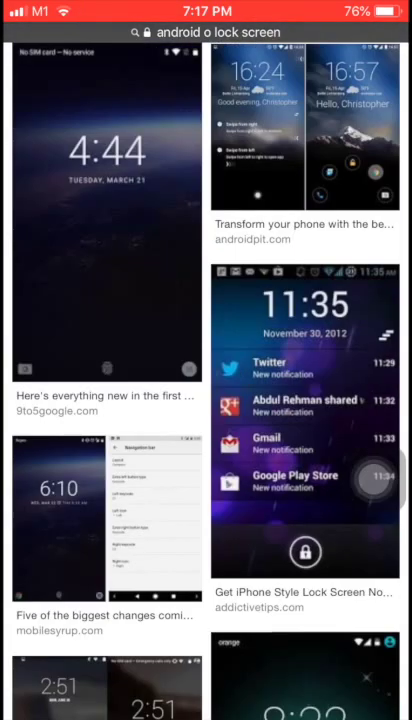
{"action": "scroll", "coordinate": [206, 400], "scroll_direction": "down", "scroll_amount": 4}
Leave Safari for the home screen, then swipe up the 7:20 lock screen.
{"action": "key", "text": "super"}
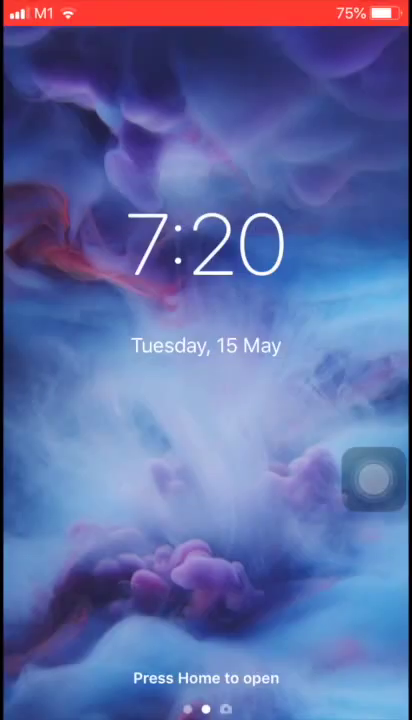
{"action": "left_click_drag", "start_coordinate": [206, 700], "coordinate": [206, 370]}
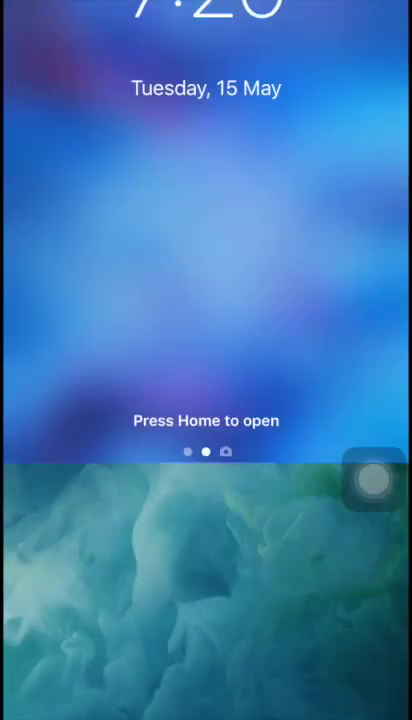